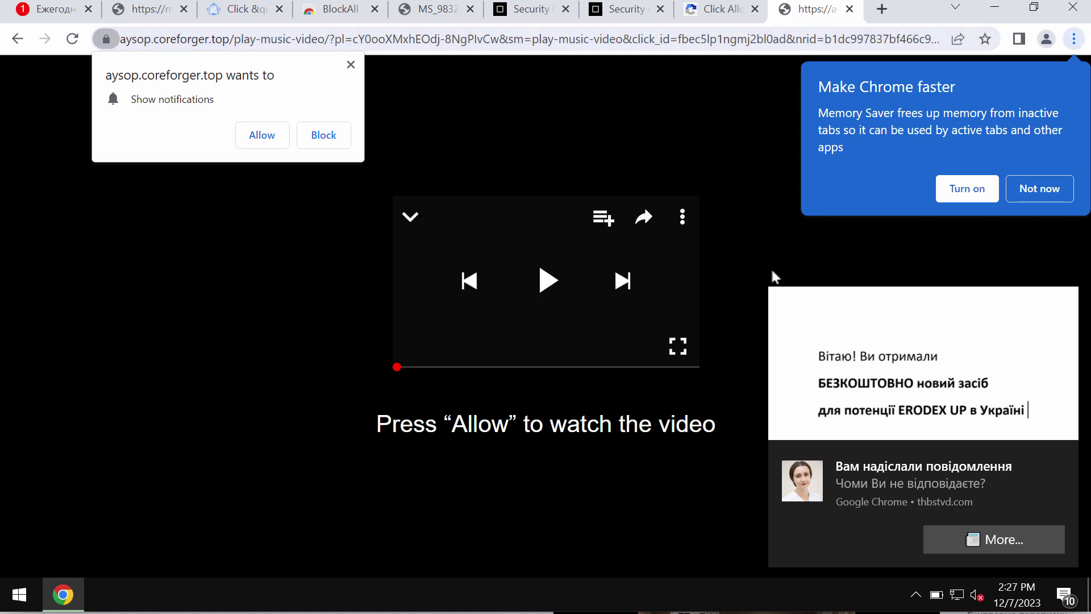
Step: Dismiss Chrome's Memory Saver 'Make Chrome faster' bubble with Not now
{"action": "left_click", "coordinate": [1039, 189]}
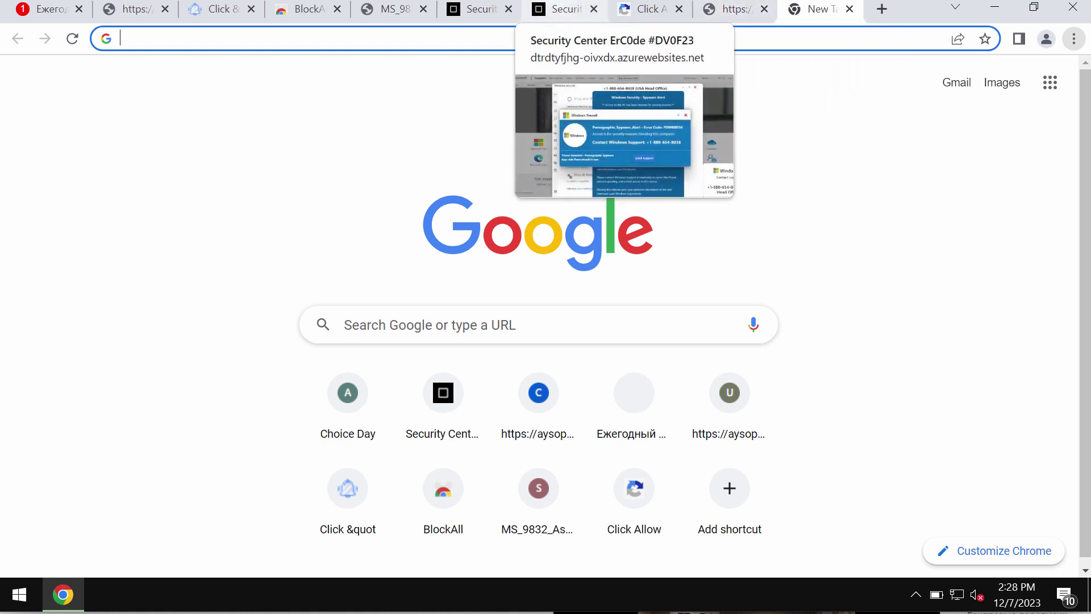
{"action": "left_click", "coordinate": [763, 9]}
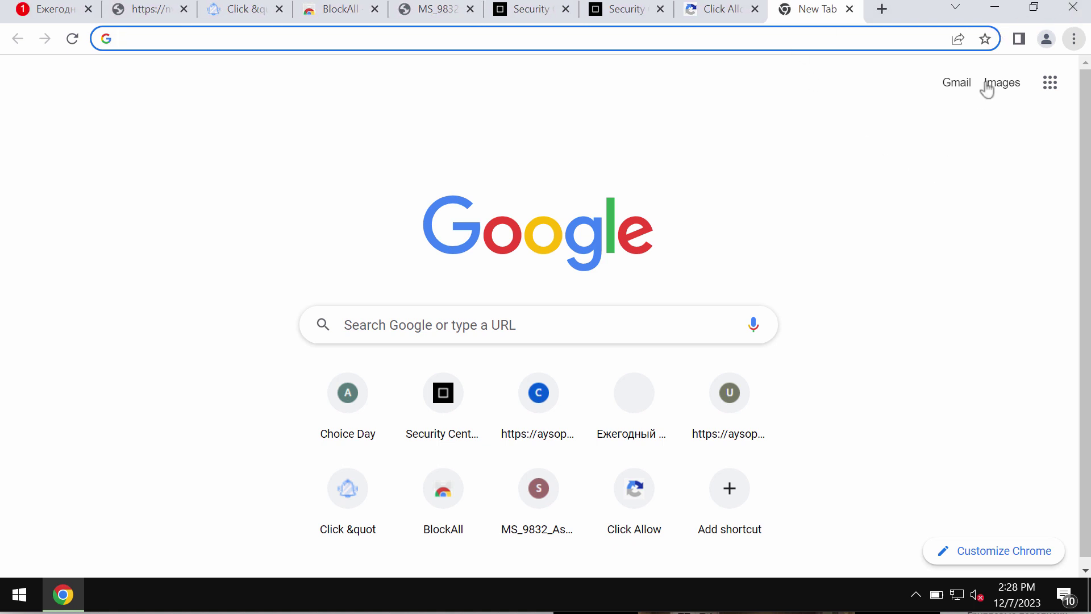
{"action": "left_click", "coordinate": [1074, 39]}
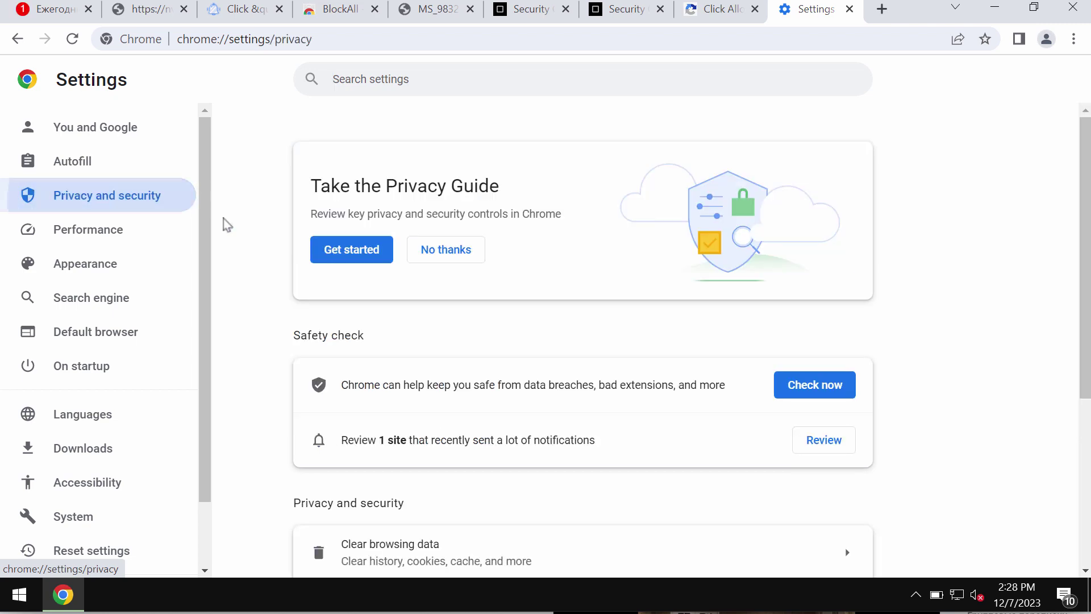
{"action": "scroll", "coordinate": [295, 347], "scroll_direction": "down", "scroll_amount": 1}
{"action": "scroll", "coordinate": [295, 348], "scroll_direction": "down", "scroll_amount": 2}
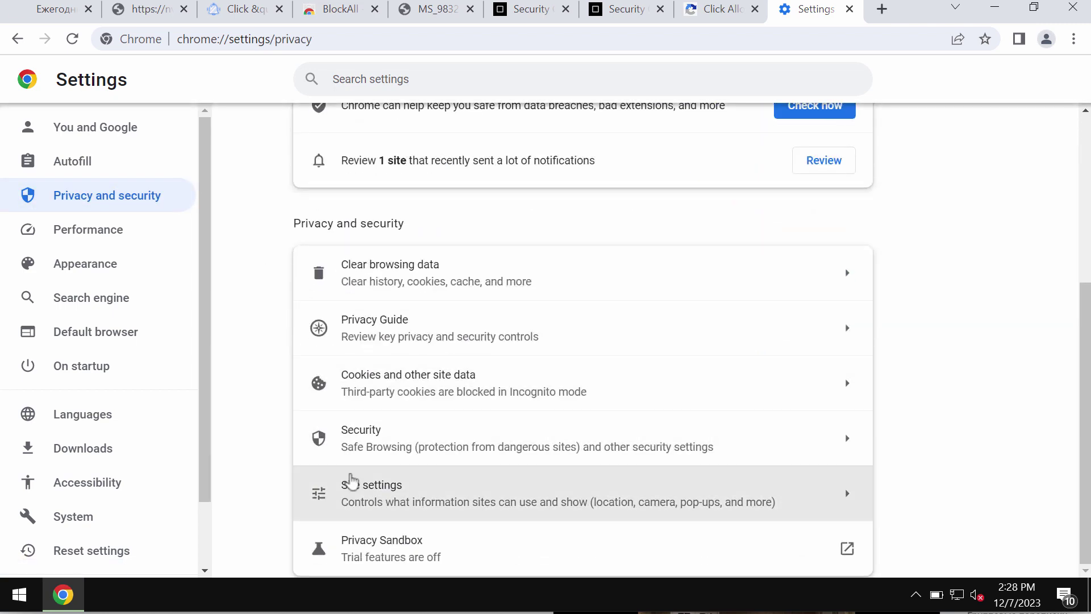
Step: Go to Site settings under Chrome's Privacy and security settings
{"action": "left_click", "coordinate": [352, 488]}
{"action": "scroll", "coordinate": [409, 443], "scroll_direction": "down", "scroll_amount": 1}
{"action": "scroll", "coordinate": [409, 444], "scroll_direction": "down", "scroll_amount": 2}
{"action": "scroll", "coordinate": [410, 443], "scroll_direction": "down", "scroll_amount": 2}
Step: In Notifications, remove news-niyide.cc, atinsolutions.com and dispatchfeed.com from the allowed senders
{"action": "left_click", "coordinate": [414, 366]}
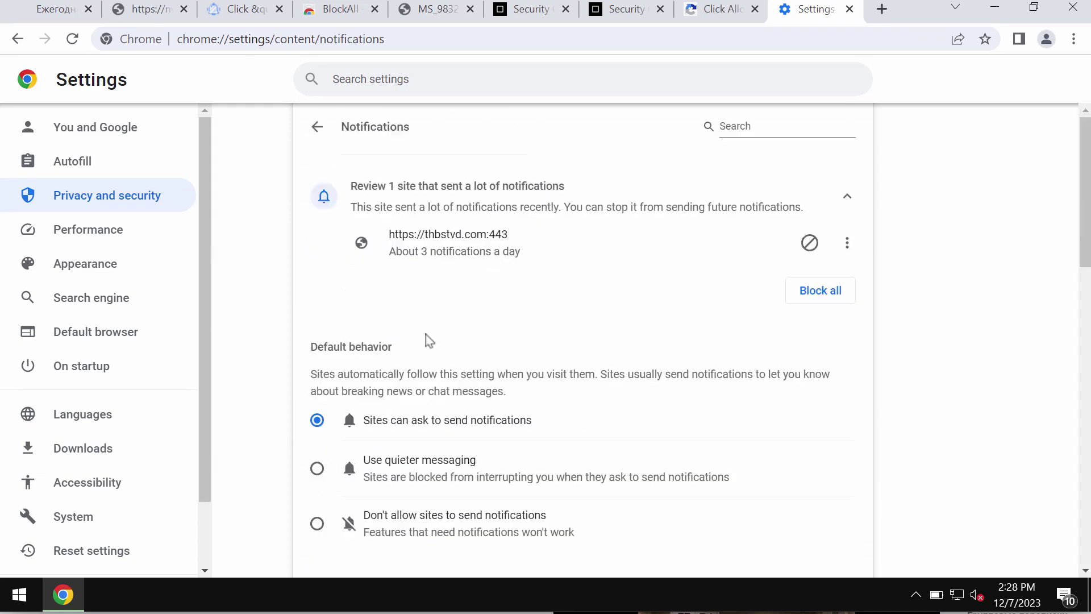
{"action": "scroll", "coordinate": [513, 356], "scroll_direction": "down", "scroll_amount": 5}
{"action": "scroll", "coordinate": [511, 358], "scroll_direction": "down", "scroll_amount": 1}
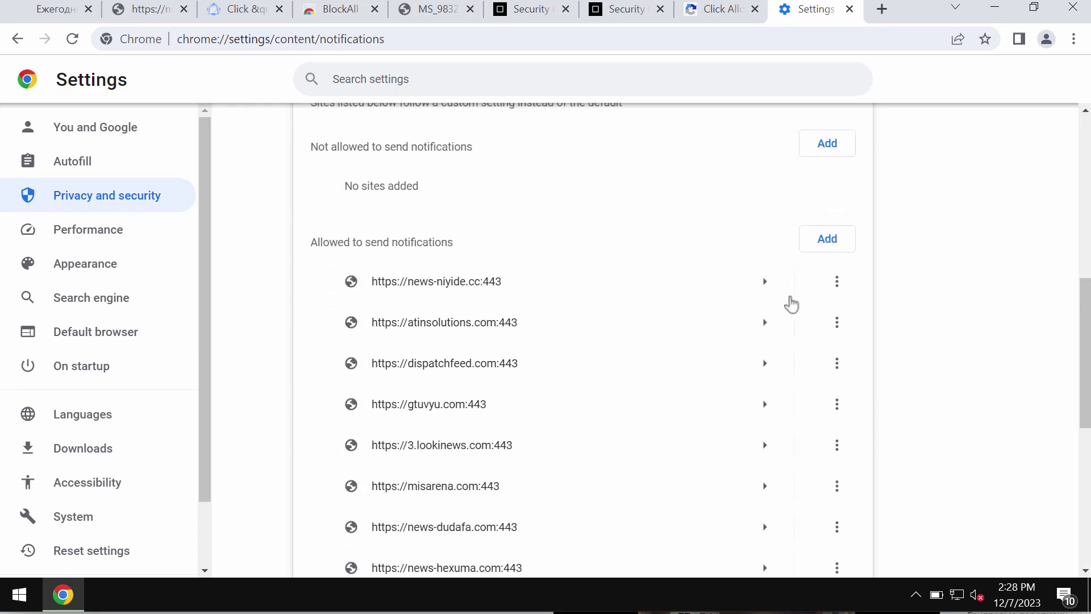
{"action": "left_click", "coordinate": [837, 282]}
{"action": "left_click", "coordinate": [804, 343]}
{"action": "left_click", "coordinate": [836, 283]}
{"action": "left_click", "coordinate": [780, 342]}
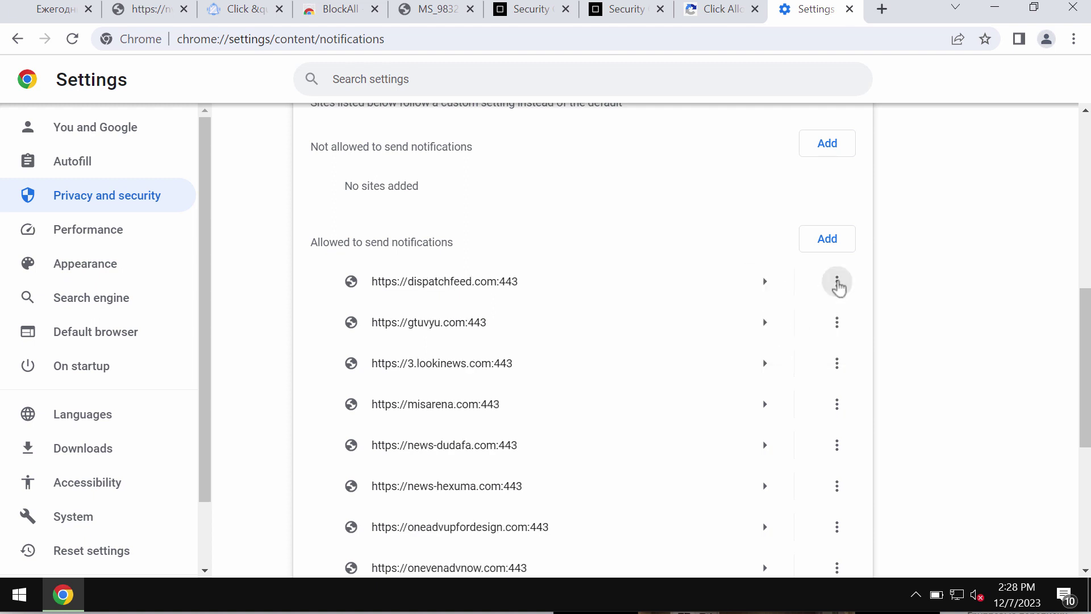
{"action": "left_click", "coordinate": [837, 282]}
{"action": "left_click", "coordinate": [795, 340]}
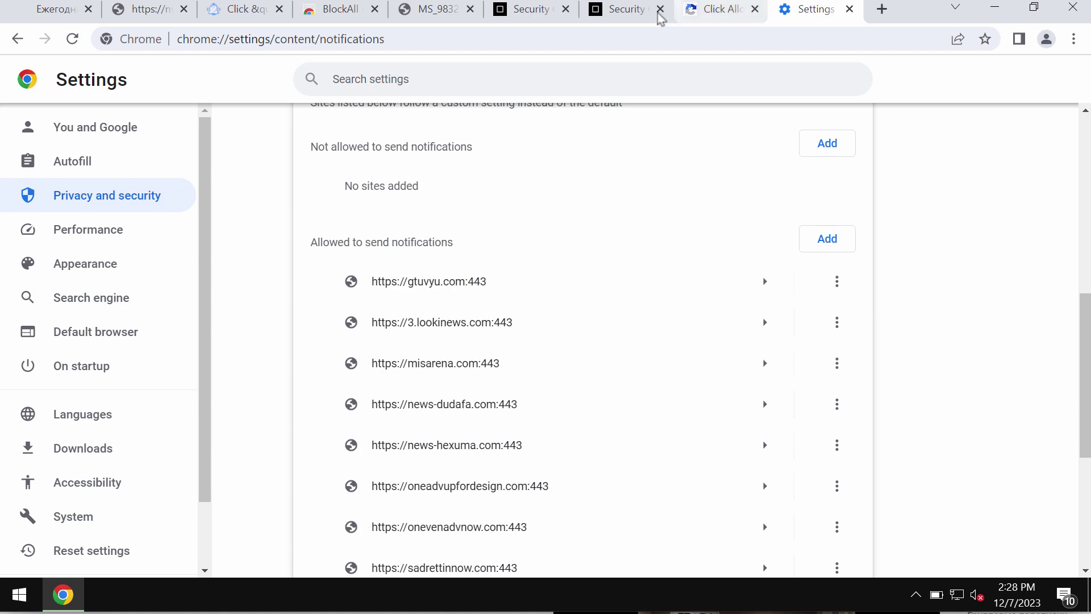
Step: Load combocleaner.com, minimize Chrome, and launch Combo Cleaner from its desktop icon
{"action": "left_click", "coordinate": [647, 44]}
{"action": "type", "text": "combocleaner.com"}
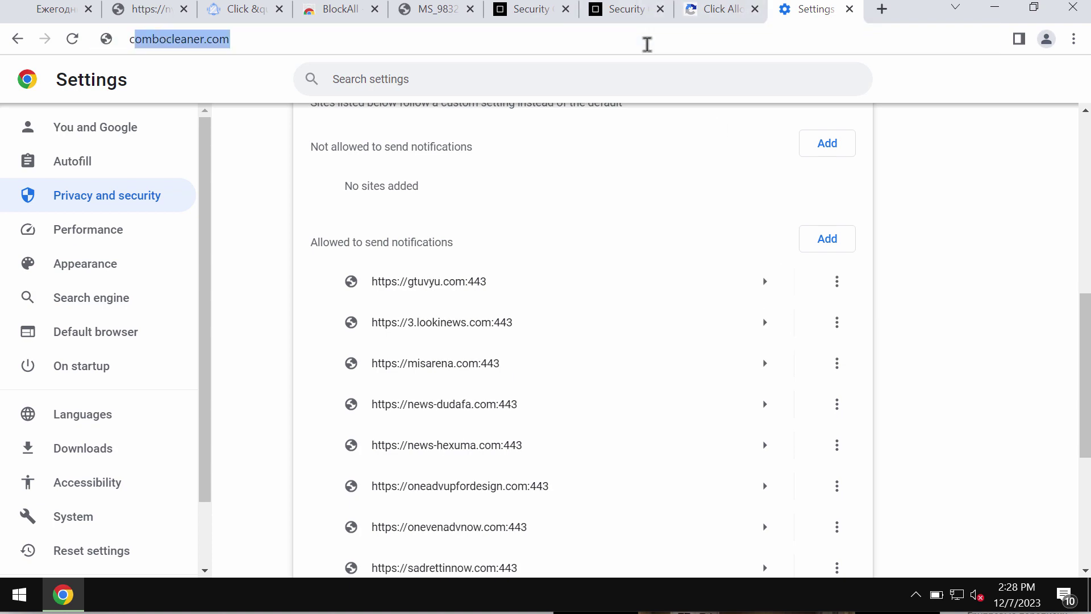
{"action": "key", "text": "Return"}
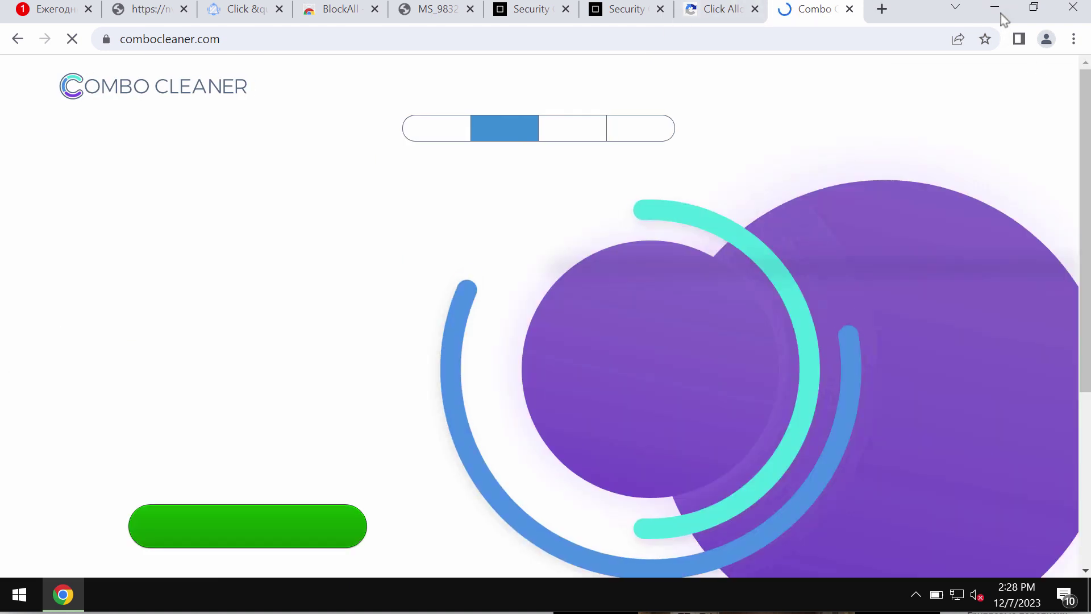
{"action": "left_click", "coordinate": [1003, 17]}
{"action": "double_click", "coordinate": [81, 295]}
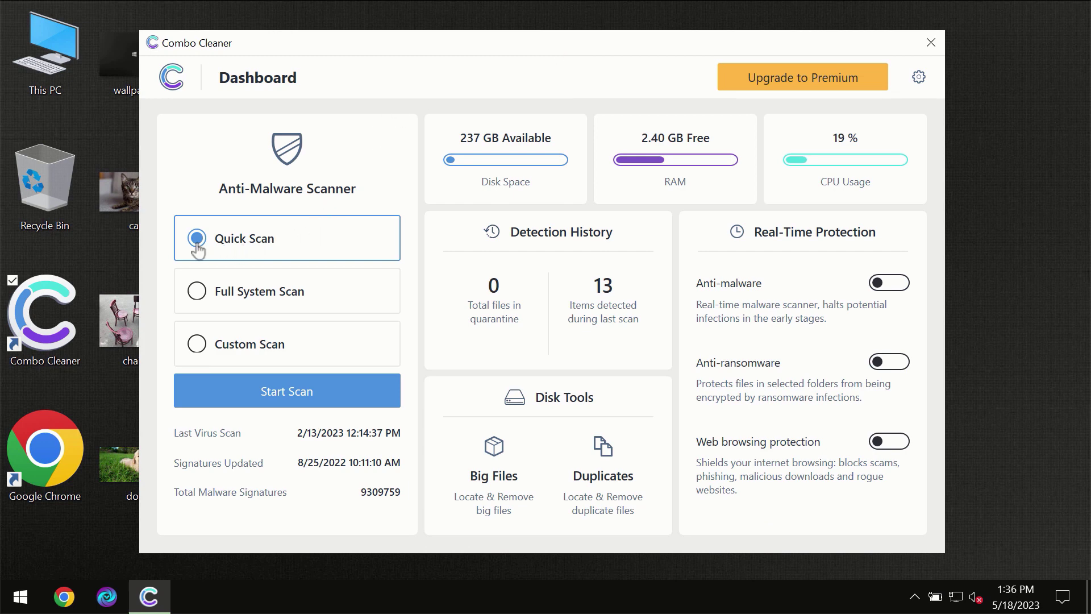
Step: Start Combo Cleaner's Quick Scan, let it progress, then open Settings
{"action": "left_click", "coordinate": [281, 397]}
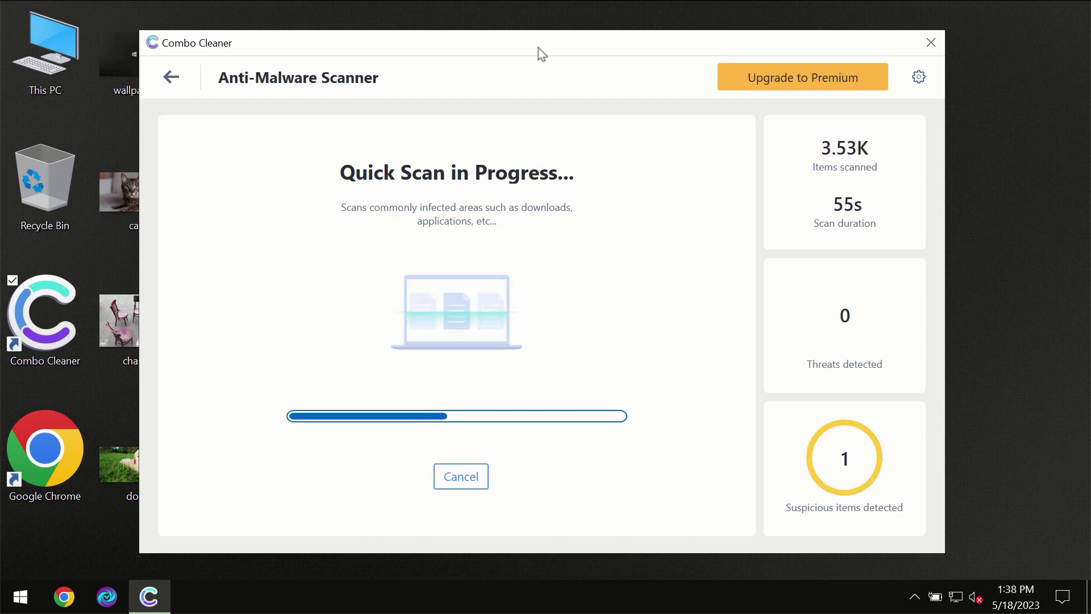
{"action": "left_click", "coordinate": [920, 78]}
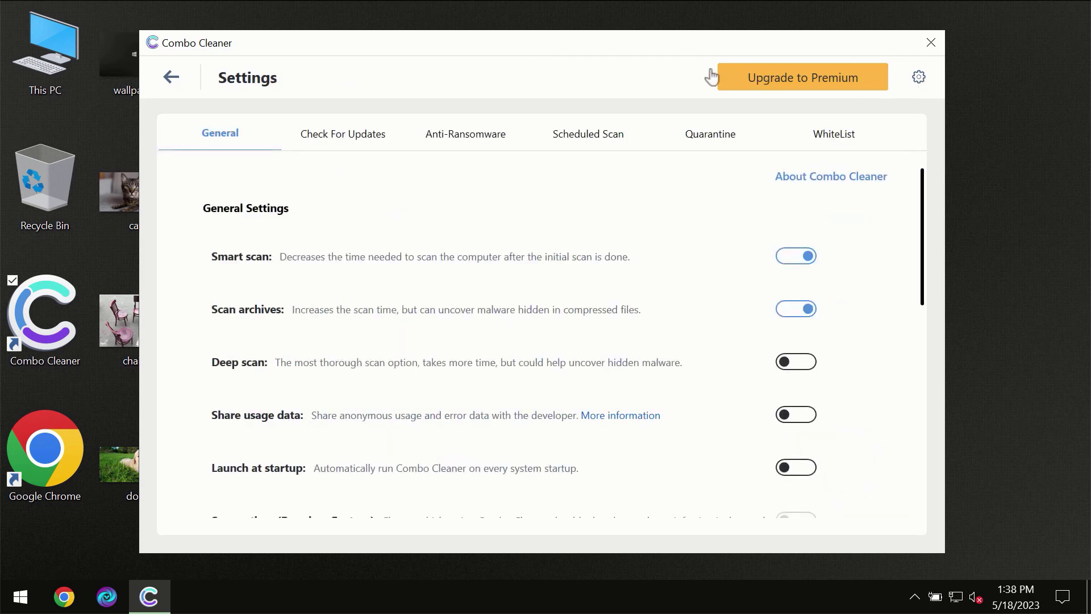
Step: View the Anti-Ransomware settings tab, then go back to the Dashboard
{"action": "left_click", "coordinate": [459, 143]}
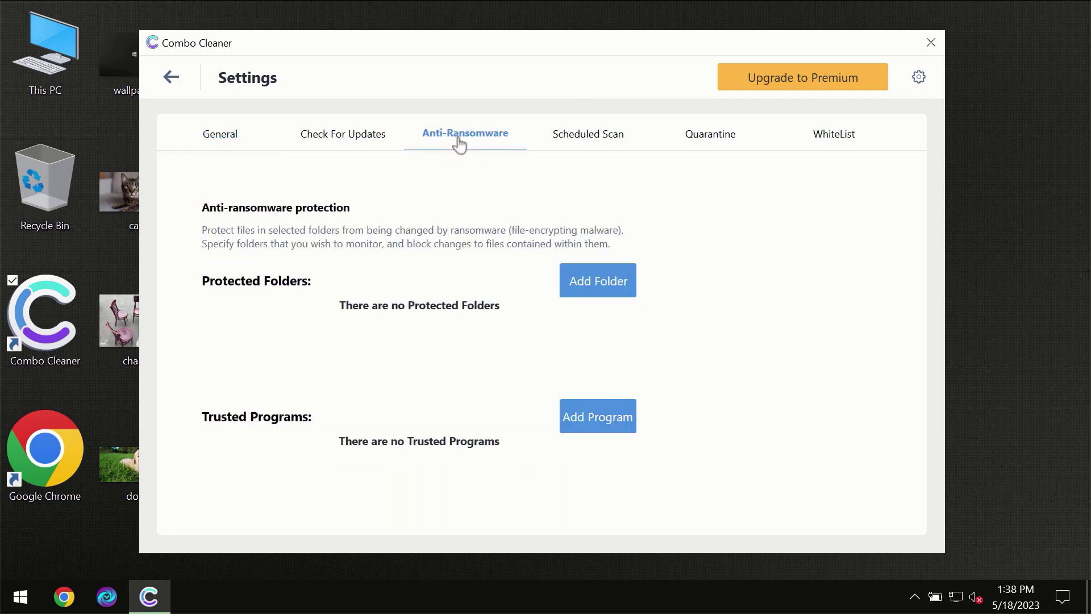
{"action": "left_click", "coordinate": [172, 81]}
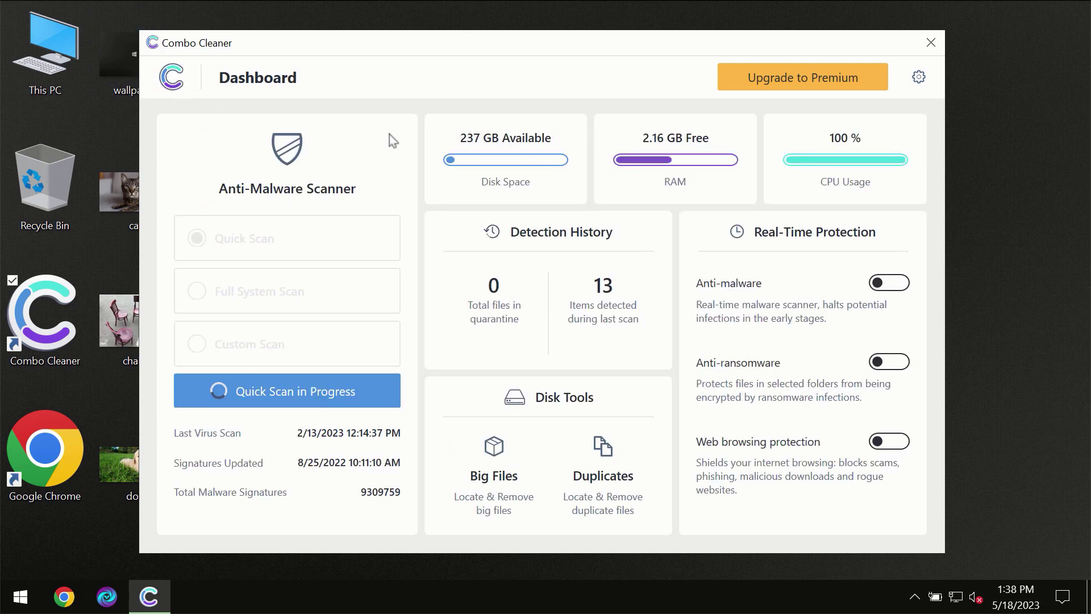
Step: Wait for the Quick Scan to report awejx.eastfeukufunde.com Ads, then open Upgrade to Premium
{"action": "left_click", "coordinate": [313, 399]}
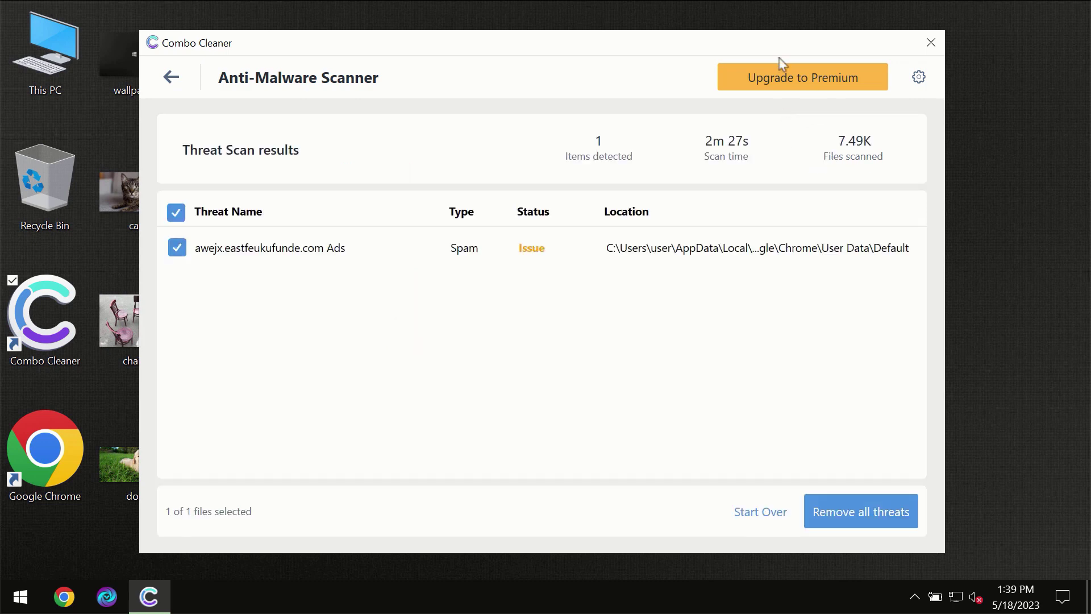
{"action": "left_click", "coordinate": [785, 77]}
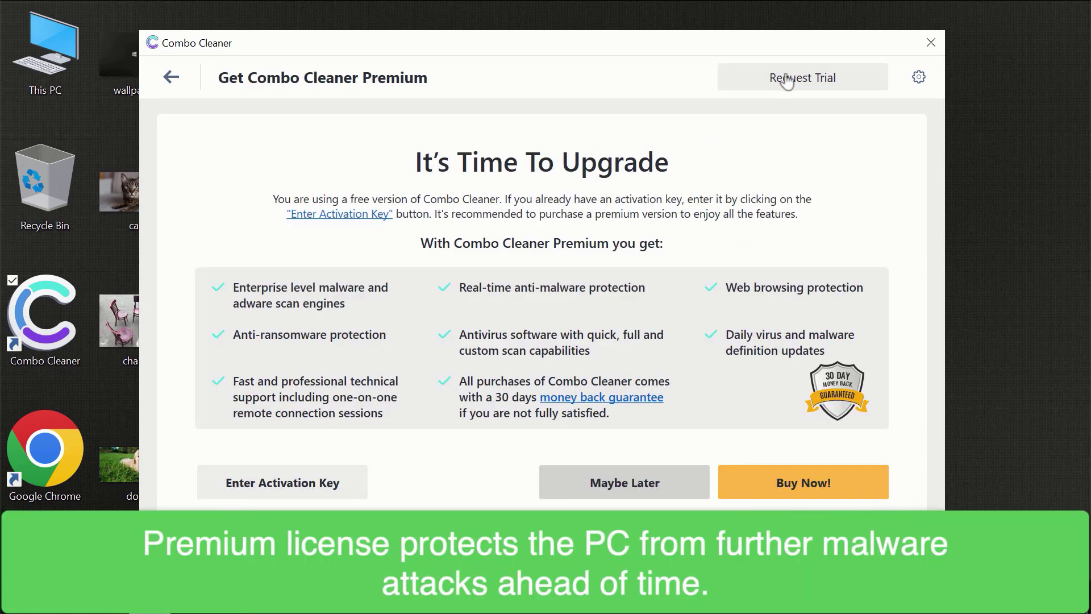